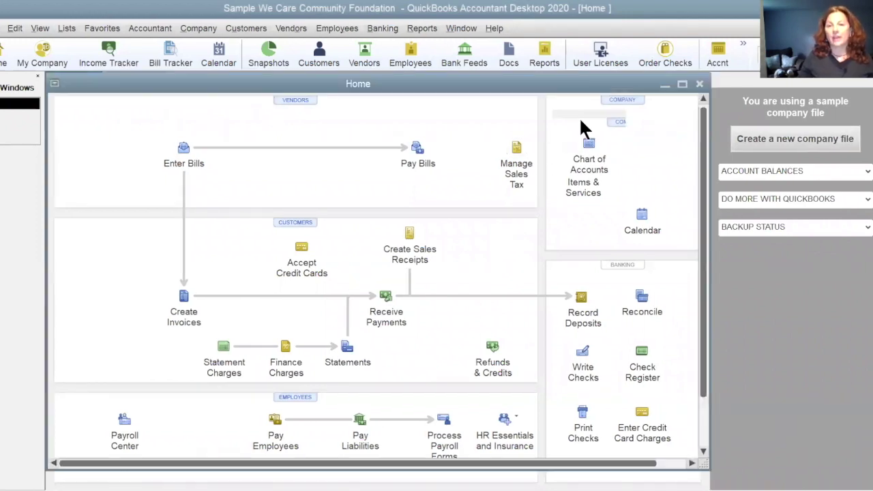
Step: Add an Other Current Liability account named SBA PPP Loan to the chart of accounts and begin another new account
{"action": "left_click", "coordinate": [582, 123]}
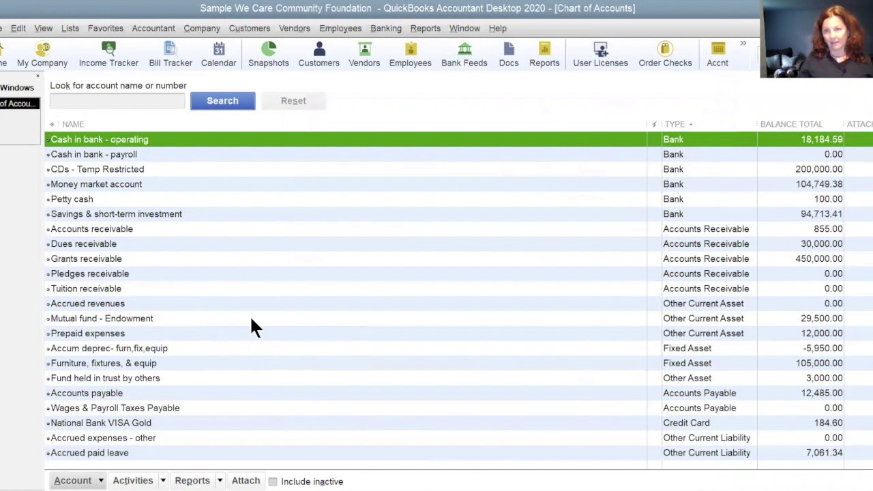
{"action": "right_click", "coordinate": [251, 319]}
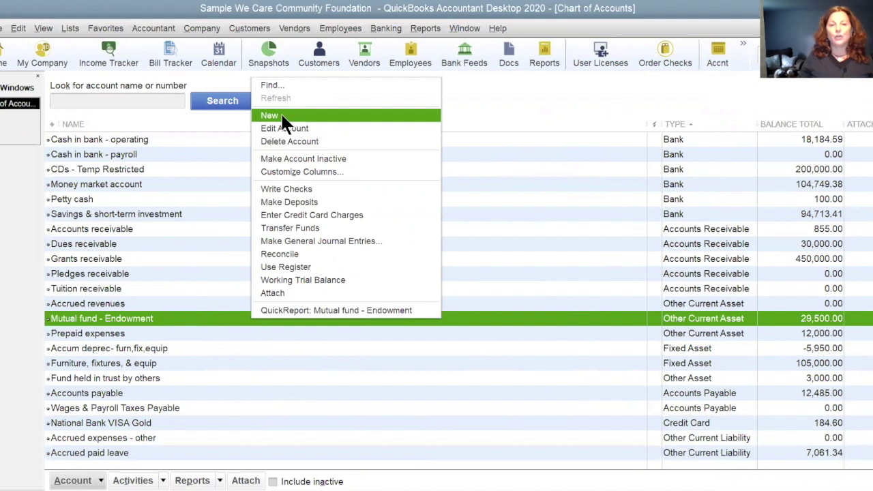
{"action": "left_click", "coordinate": [74, 480]}
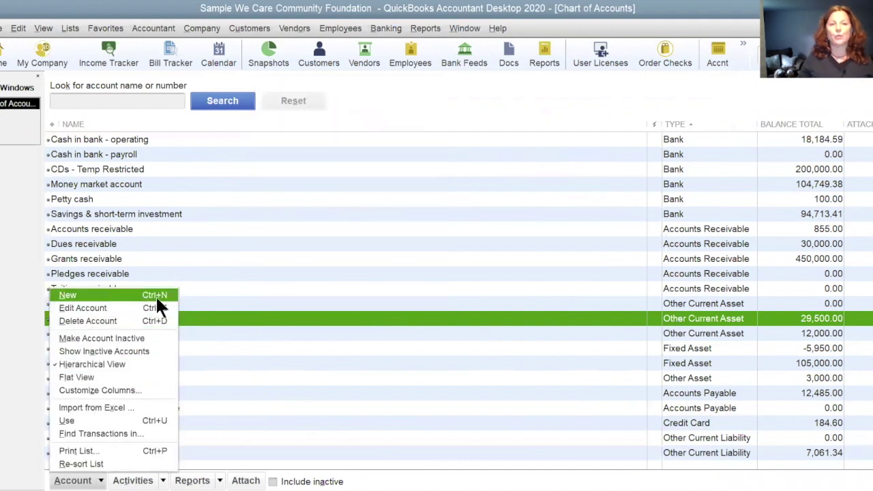
{"action": "left_click", "coordinate": [165, 293]}
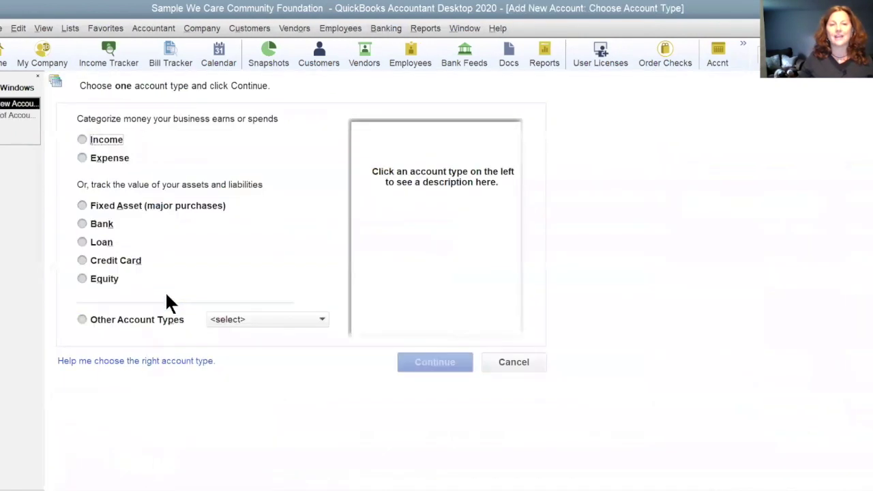
{"action": "left_click", "coordinate": [82, 319]}
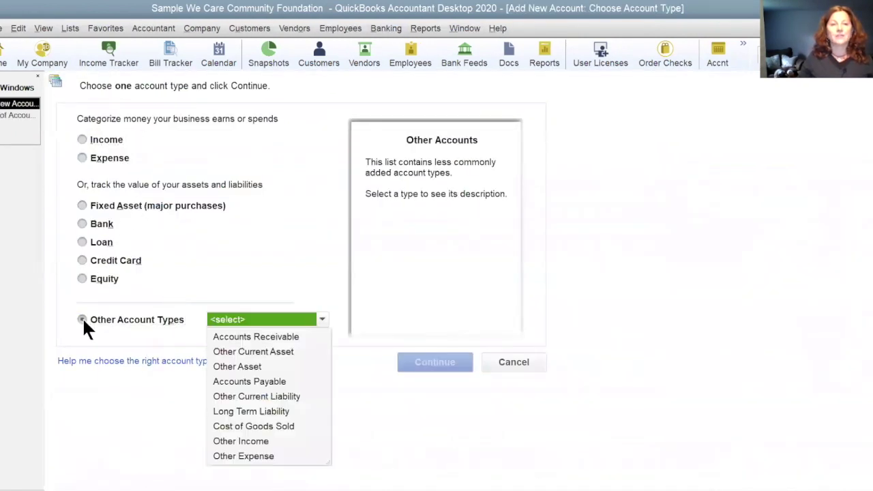
{"action": "left_click", "coordinate": [271, 398]}
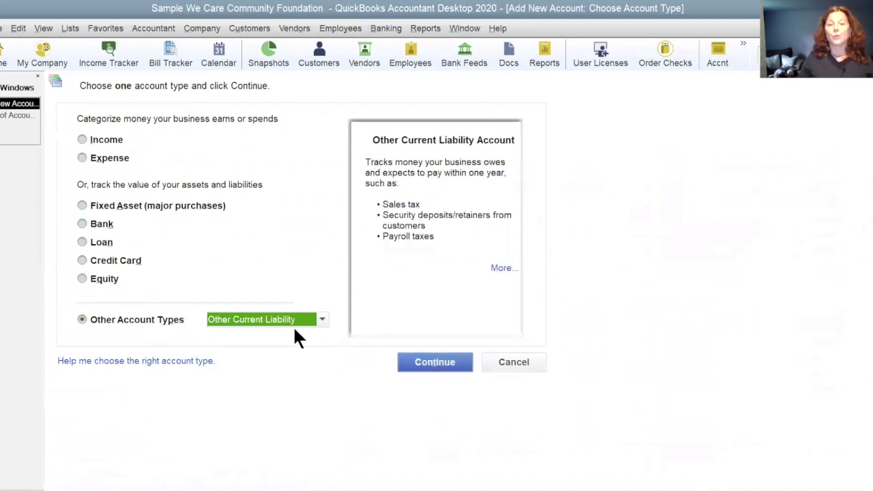
{"action": "left_click", "coordinate": [440, 366]}
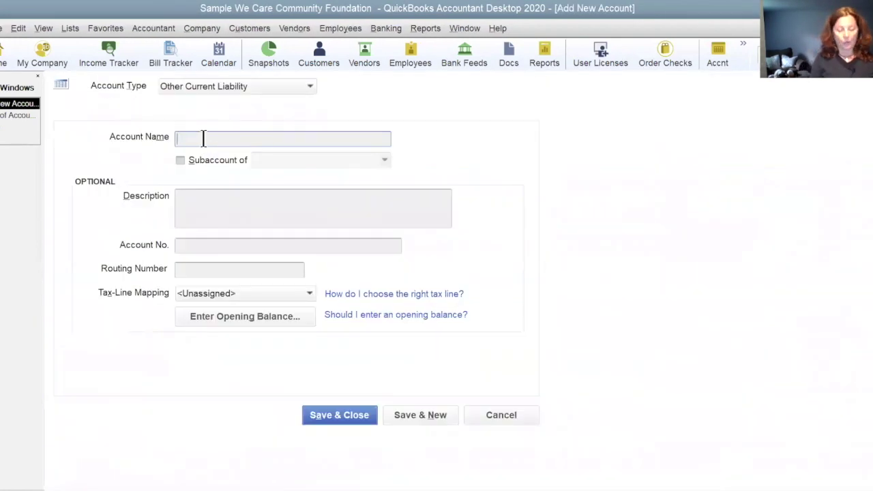
{"action": "type", "text": "SBA"}
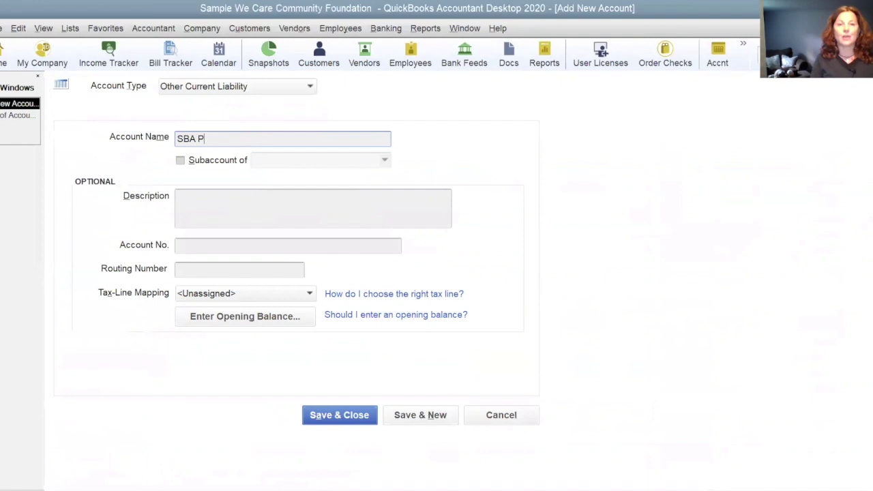
{"action": "type", "text": "PP Loan"}
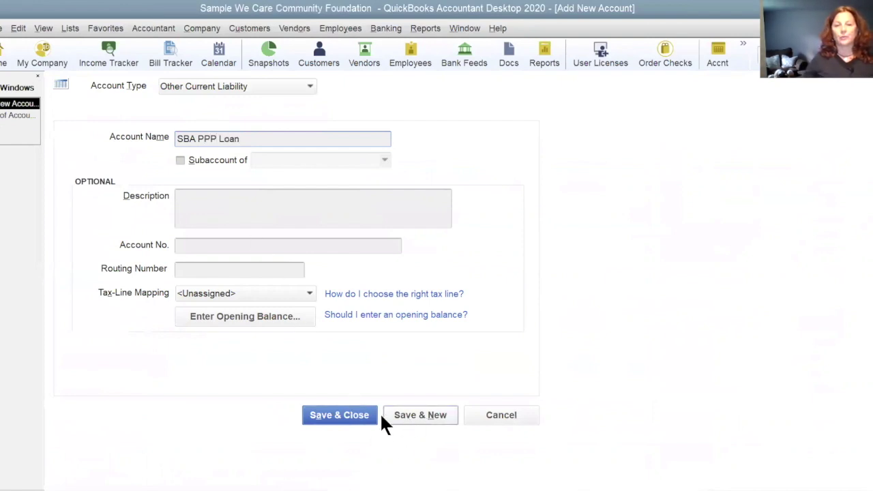
{"action": "left_click", "coordinate": [413, 417]}
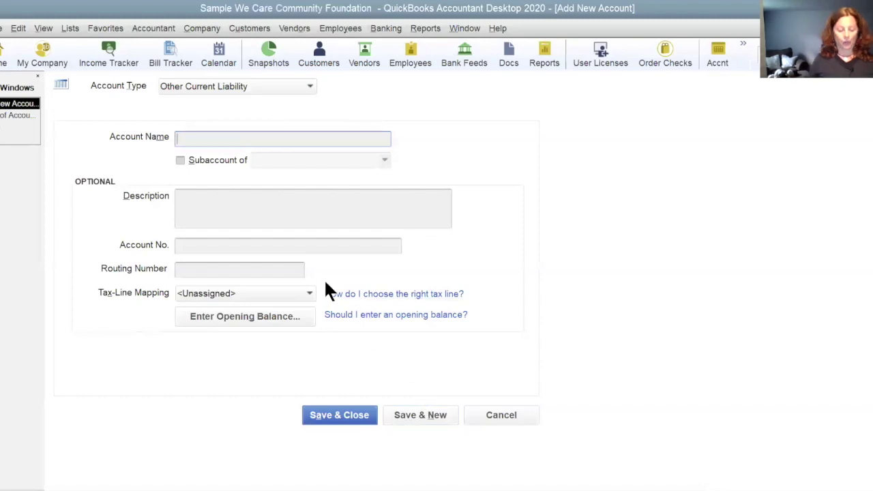
Step: Name the second Other Current Liability account SBA EID Advance, then save it and close the new account form
{"action": "type", "text": "SBA E"}
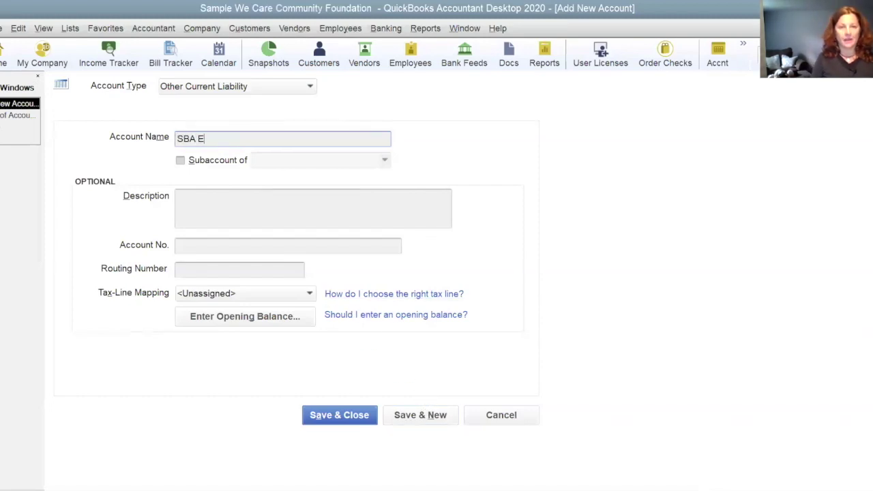
{"action": "type", "text": "ID Loan"}
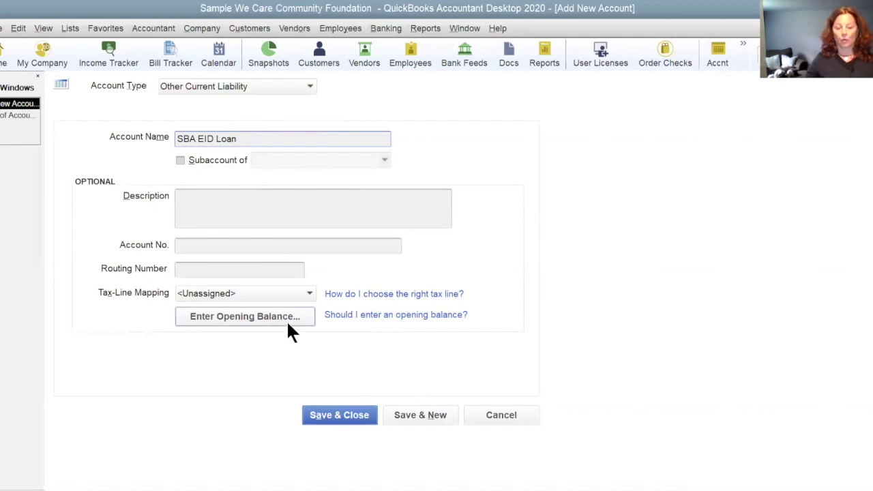
{"action": "key", "text": "BackSpace"}
{"action": "key", "text": "BackSpace"}
{"action": "key", "text": "BackSpace"}
{"action": "key", "text": "BackSpace"}
{"action": "type", "text": "Advance"}
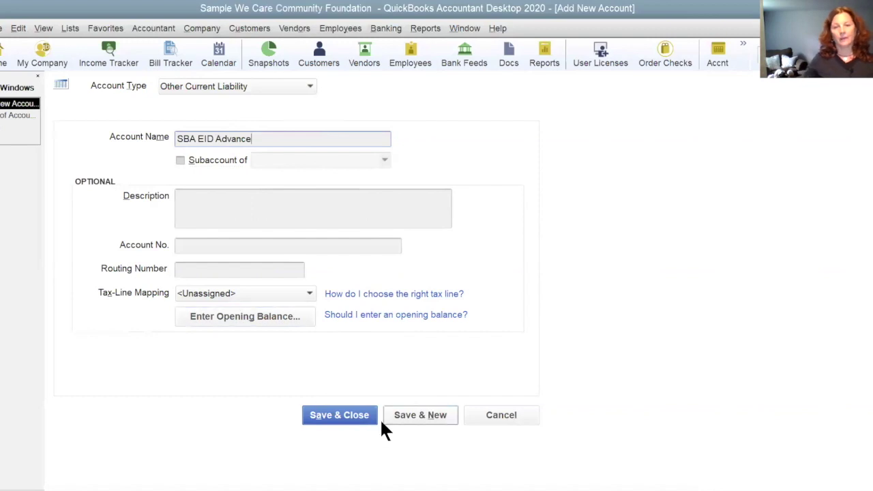
{"action": "left_click", "coordinate": [362, 416]}
Step: Edit the SBA EID Advance account, set its account type to Long Term Liability and save it
{"action": "scroll", "coordinate": [257, 242], "scroll_direction": "up", "scroll_amount": 3}
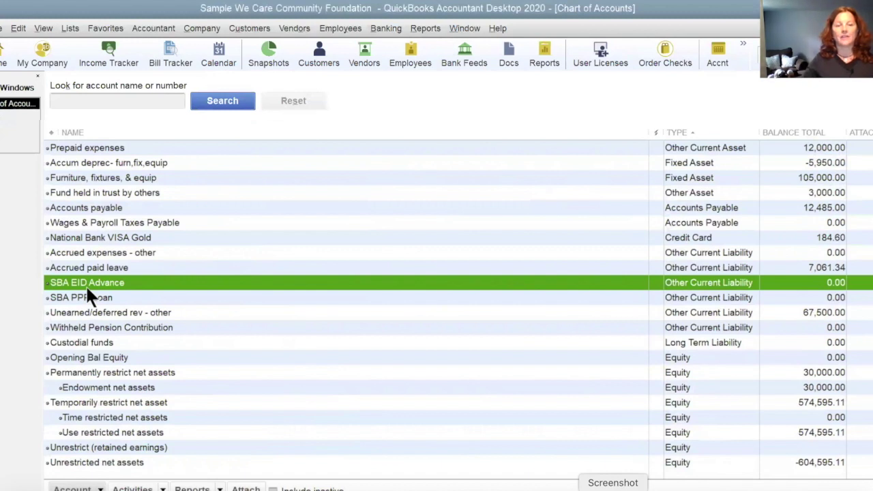
{"action": "left_click", "coordinate": [92, 295]}
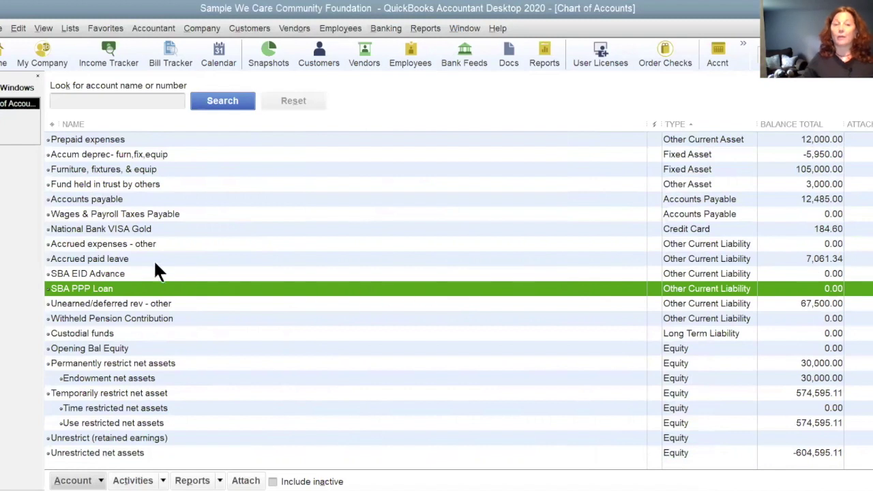
{"action": "left_click", "coordinate": [112, 270]}
{"action": "right_click", "coordinate": [112, 269]}
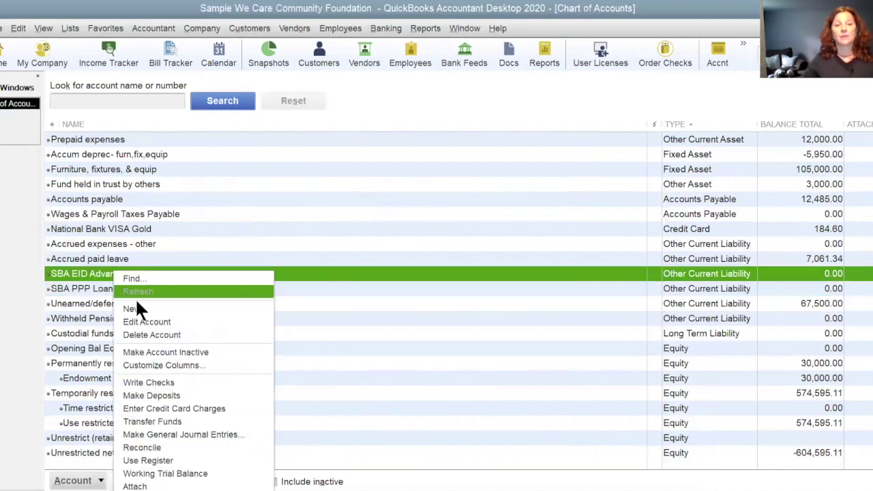
{"action": "left_click", "coordinate": [146, 321]}
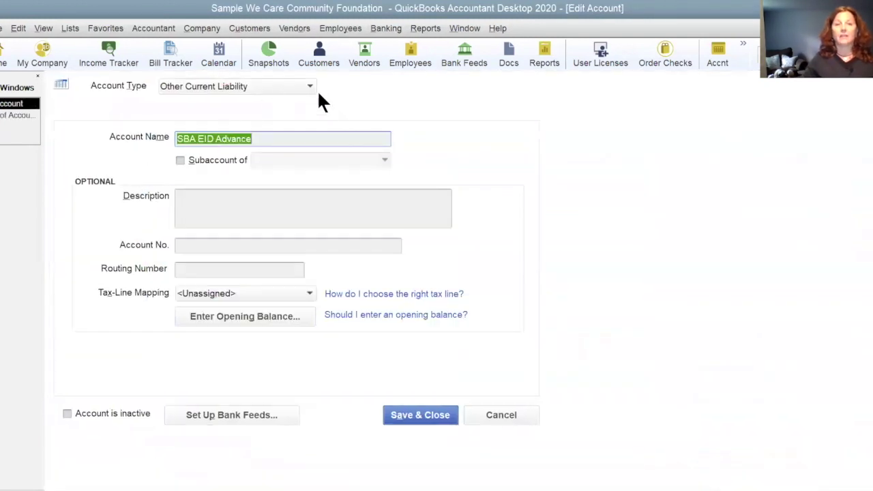
{"action": "left_click", "coordinate": [309, 86]}
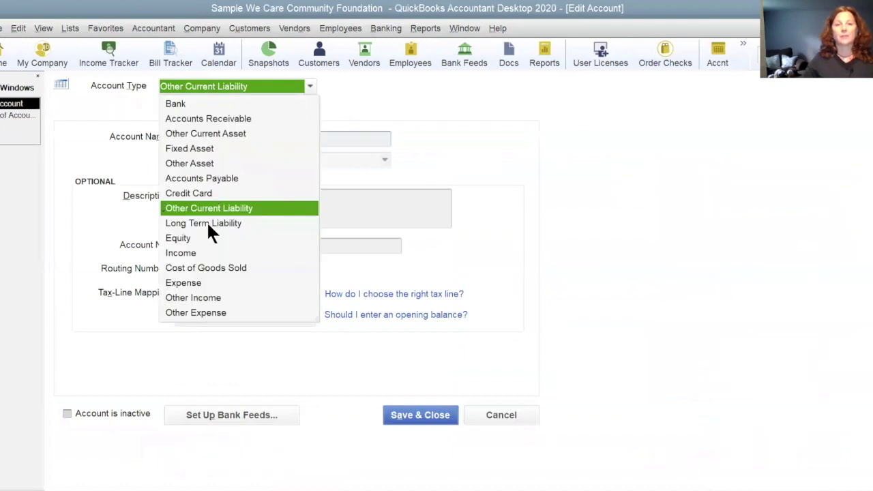
{"action": "left_click", "coordinate": [203, 223]}
{"action": "left_click", "coordinate": [403, 415]}
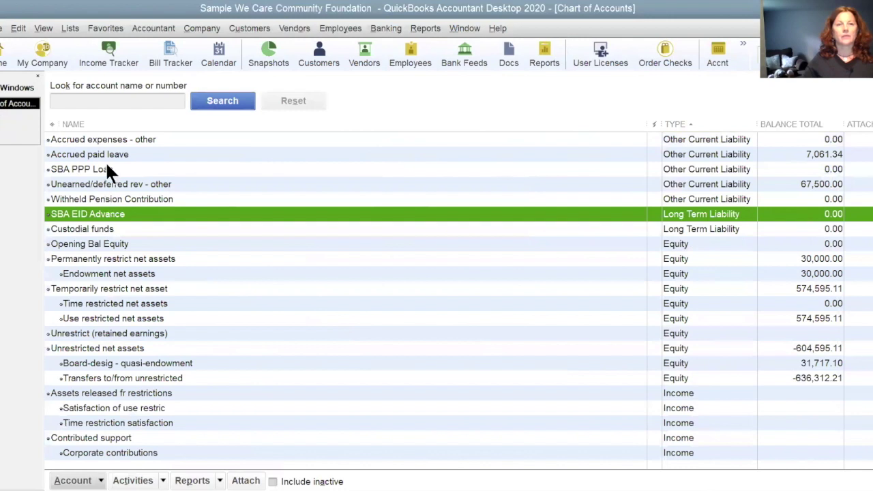
Step: Edit the SBA PPP Loan account, set its account type to Long Term Liability and save it
{"action": "left_click", "coordinate": [104, 167]}
{"action": "right_click", "coordinate": [103, 167]}
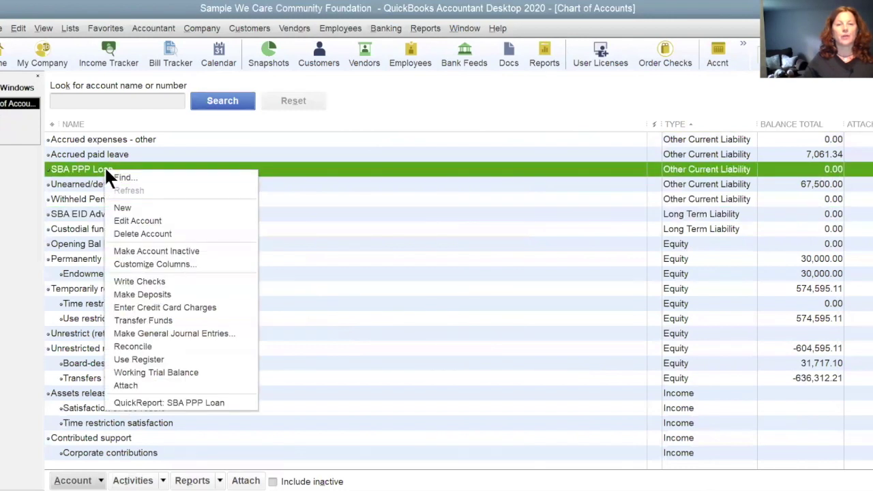
{"action": "left_click", "coordinate": [124, 221]}
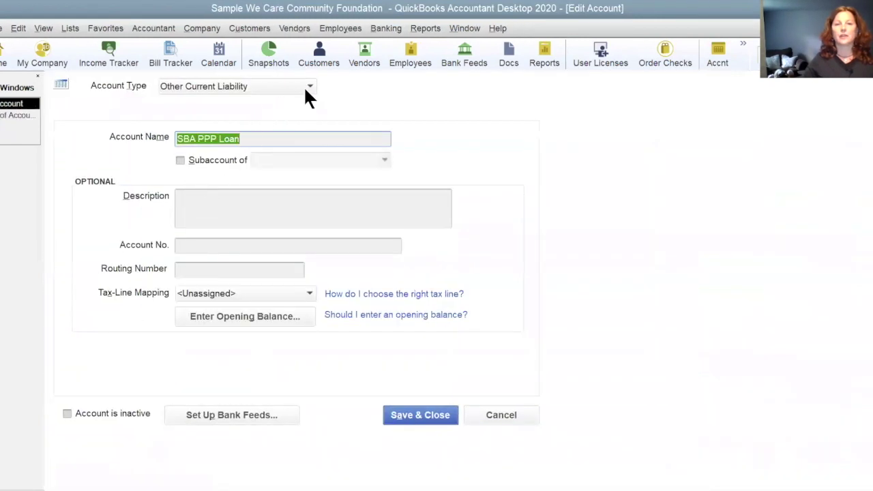
{"action": "left_click", "coordinate": [308, 90]}
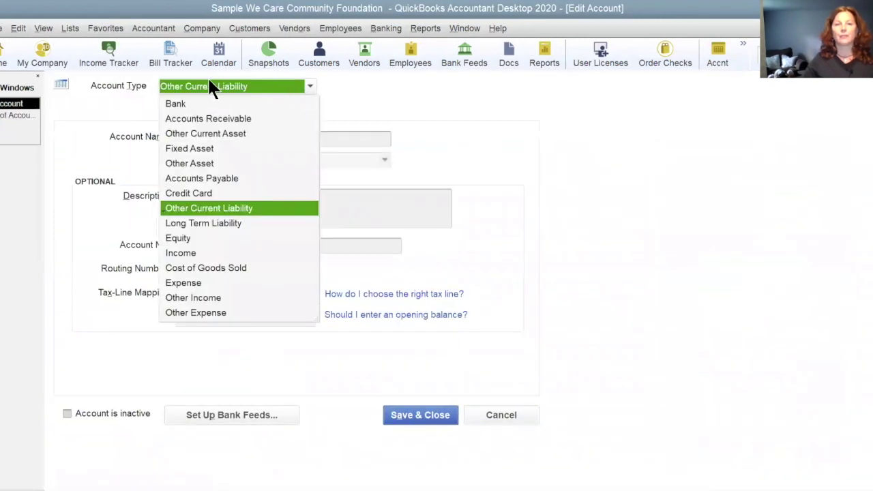
{"action": "left_click", "coordinate": [204, 223]}
{"action": "left_click", "coordinate": [421, 414]}
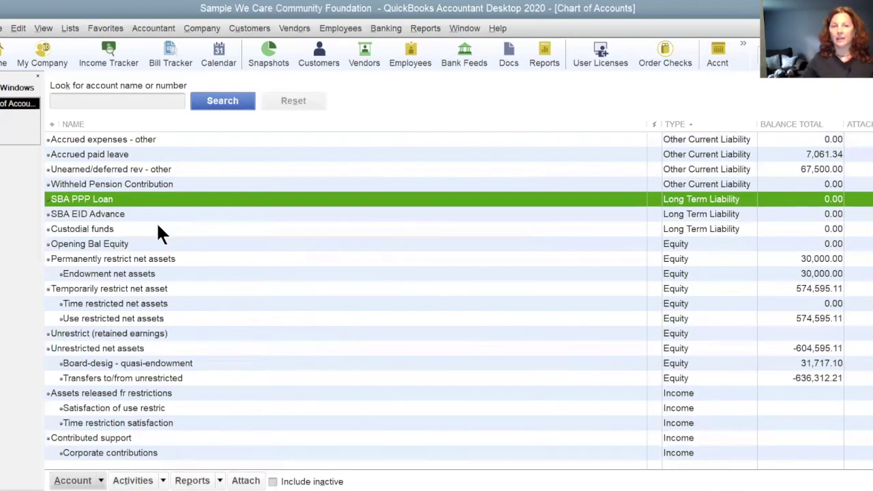
{"action": "scroll", "coordinate": [215, 267], "scroll_direction": "up", "scroll_amount": 1}
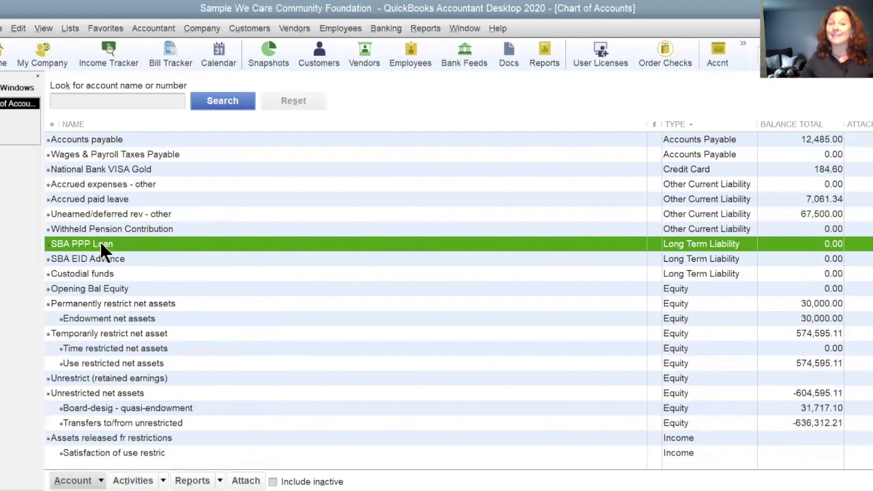
Step: Start a new bank deposit from the home page and set it to deposit to Cash in bank - operating
{"action": "left_click", "coordinate": [3, 54]}
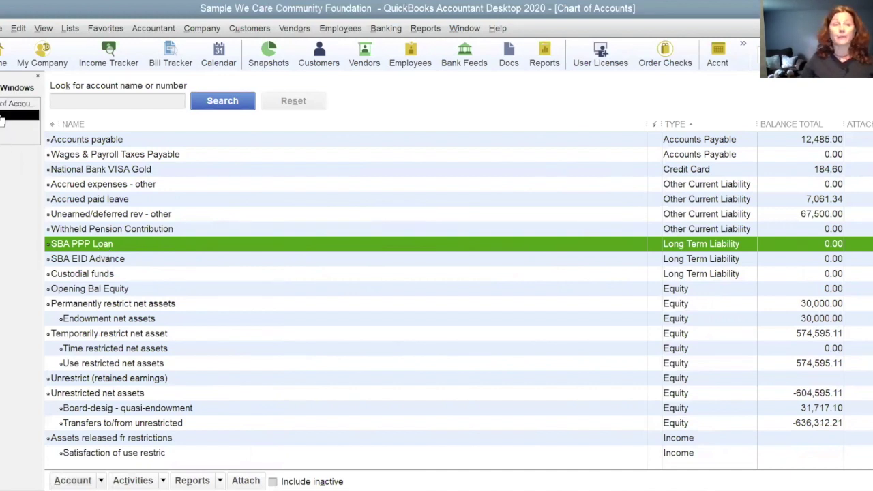
{"action": "left_click", "coordinate": [578, 300]}
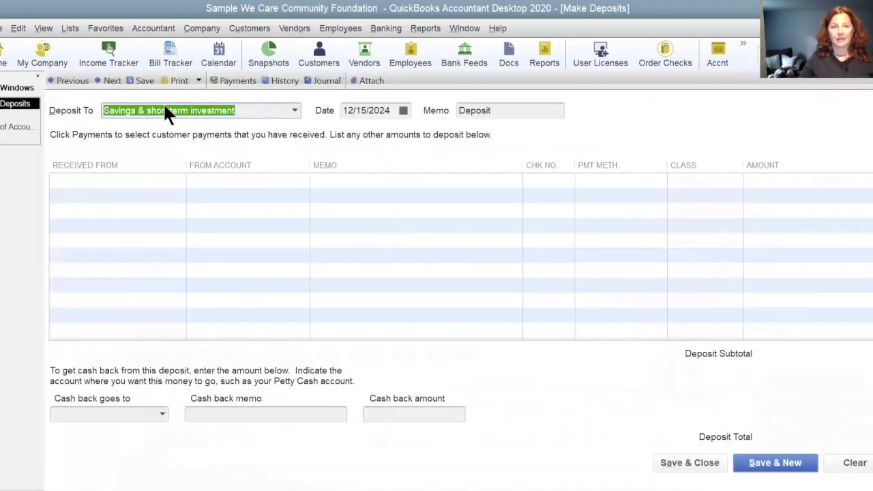
{"action": "left_click", "coordinate": [295, 111]}
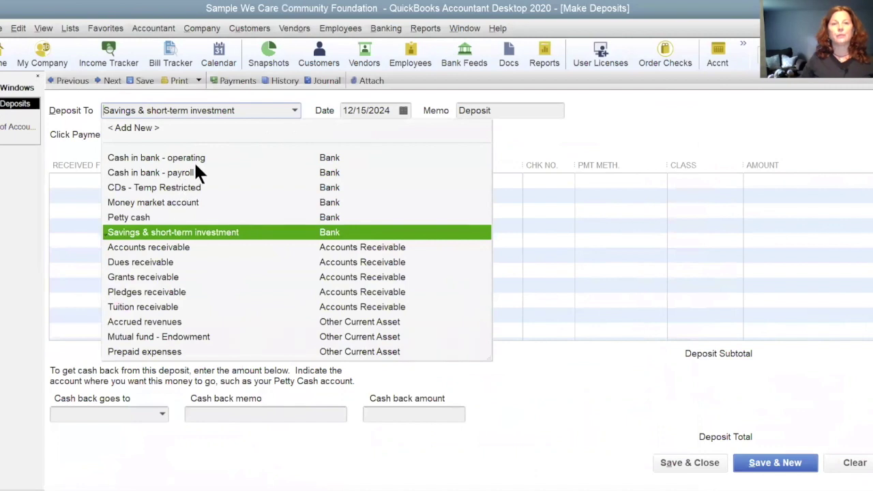
{"action": "left_click", "coordinate": [198, 158]}
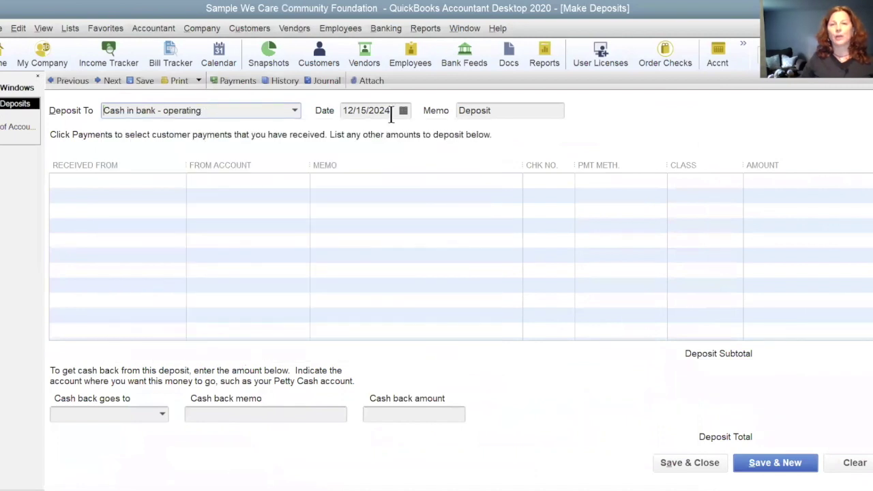
Step: Add a deposit line from the SBA PPP Loan account for 25000.00, then save and close the deposit
{"action": "left_click", "coordinate": [89, 179]}
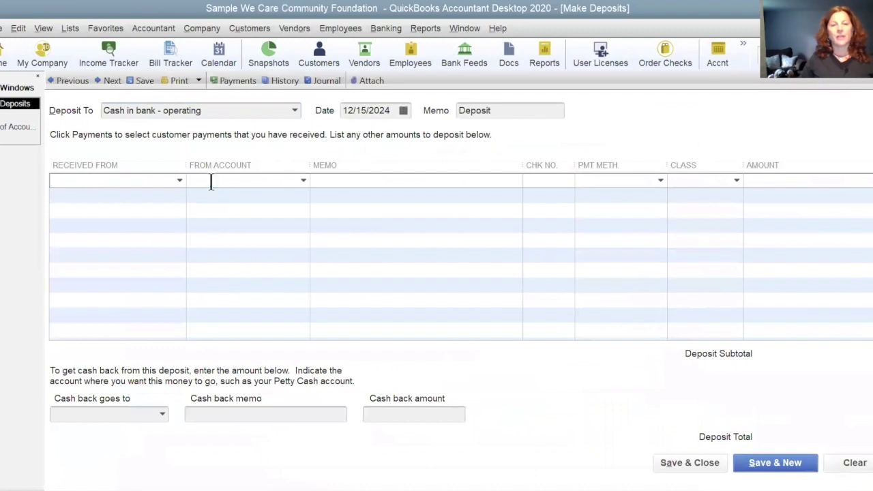
{"action": "key", "text": "Tab"}
{"action": "type", "text": "SBA"}
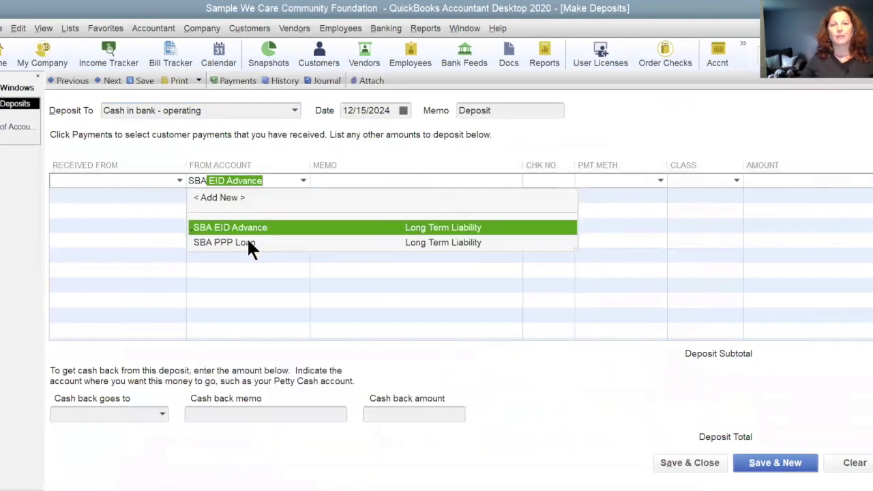
{"action": "left_click", "coordinate": [246, 240]}
{"action": "left_click", "coordinate": [555, 182]}
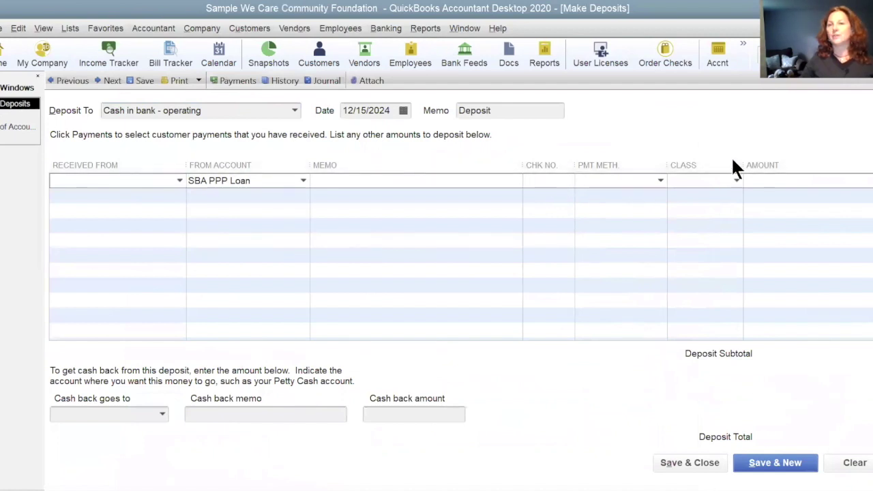
{"action": "left_click", "coordinate": [846, 182]}
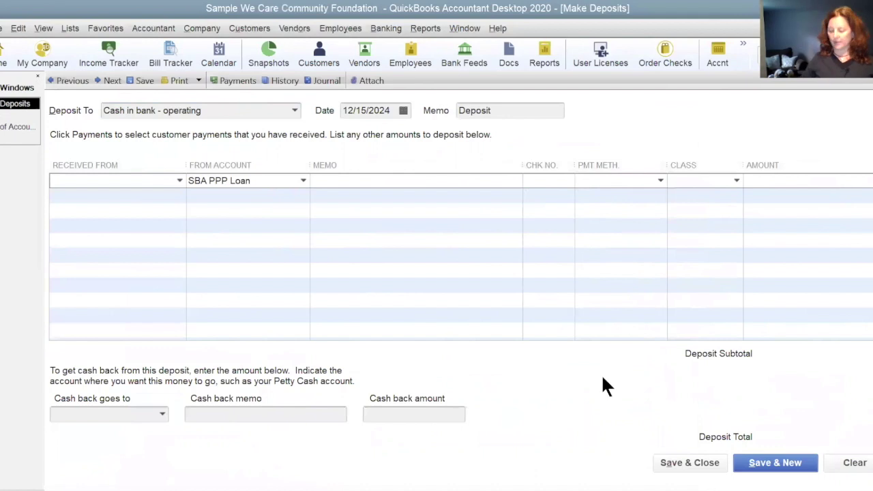
{"action": "type", "text": "25000.00"}
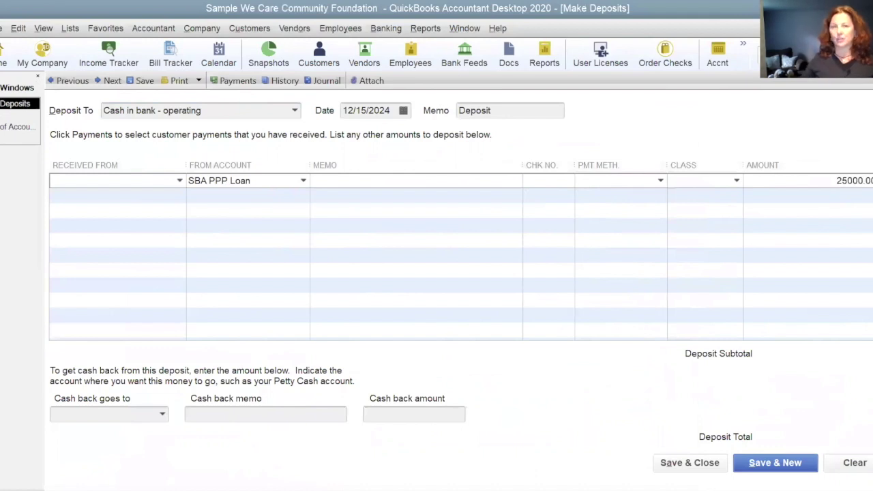
{"action": "left_click", "coordinate": [691, 463]}
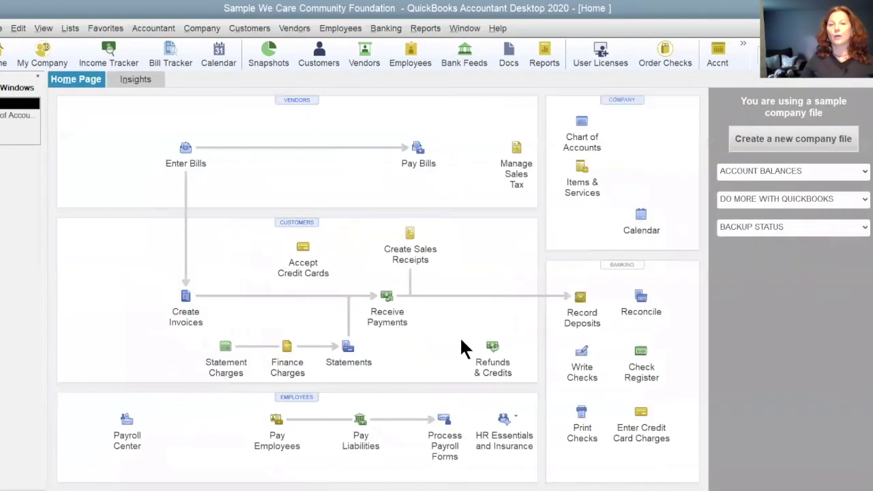
Step: Reopen the chart of accounts to check the balance of the SBA PPP Loan account
{"action": "left_click", "coordinate": [588, 129]}
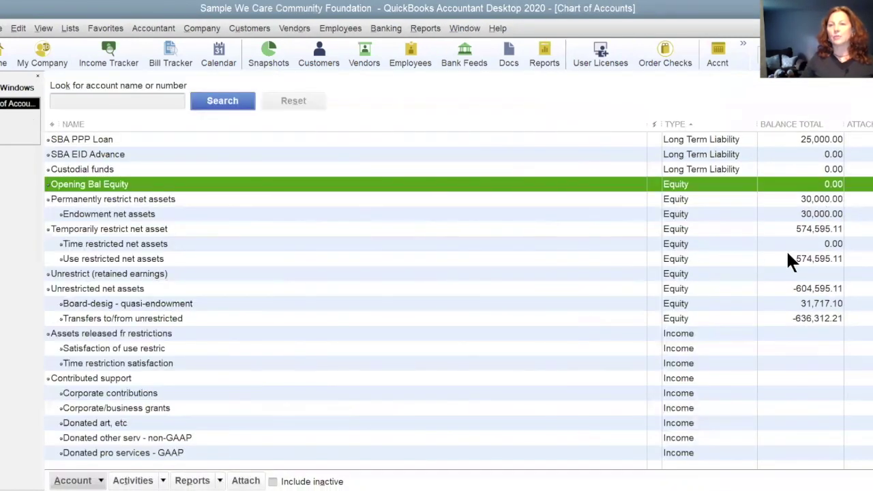
Step: Select the SBA PPP Loan account in the chart of accounts to check its balance
{"action": "scroll", "coordinate": [785, 249], "scroll_direction": "up", "scroll_amount": 1}
{"action": "scroll", "coordinate": [768, 219], "scroll_direction": "up", "scroll_amount": 1}
{"action": "left_click", "coordinate": [784, 229]}
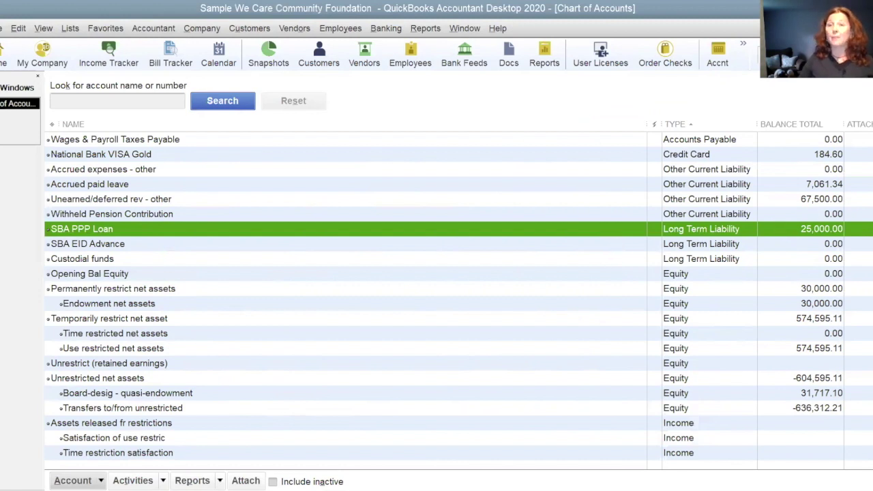
{"action": "key", "text": "Escape"}
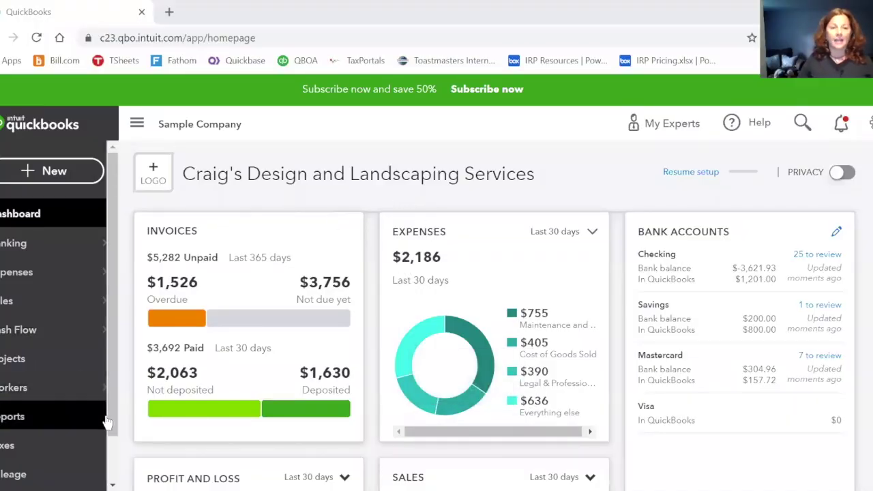
Step: Switch to the QuickBooks Online sample company and display its chart of accounts
{"action": "scroll", "coordinate": [107, 423], "scroll_direction": "down", "scroll_amount": 1}
{"action": "left_click", "coordinate": [21, 456]}
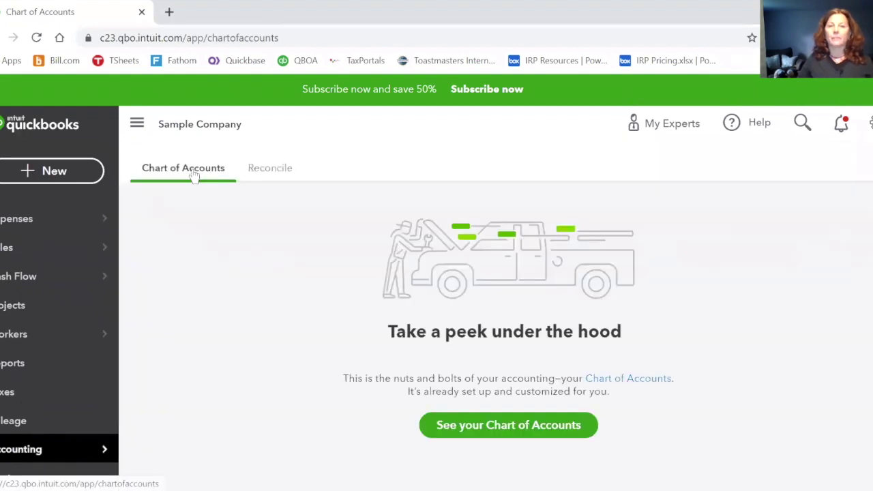
{"action": "left_click", "coordinate": [508, 427]}
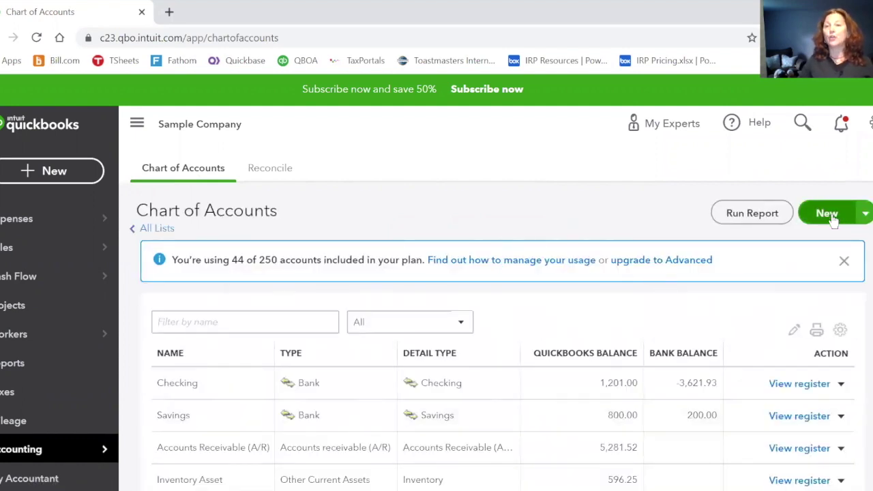
Step: Create a Long Term Liabilities account with detail type Notes Payable named SBA PPP Loan, and save it with a new account form opened
{"action": "left_click", "coordinate": [801, 204]}
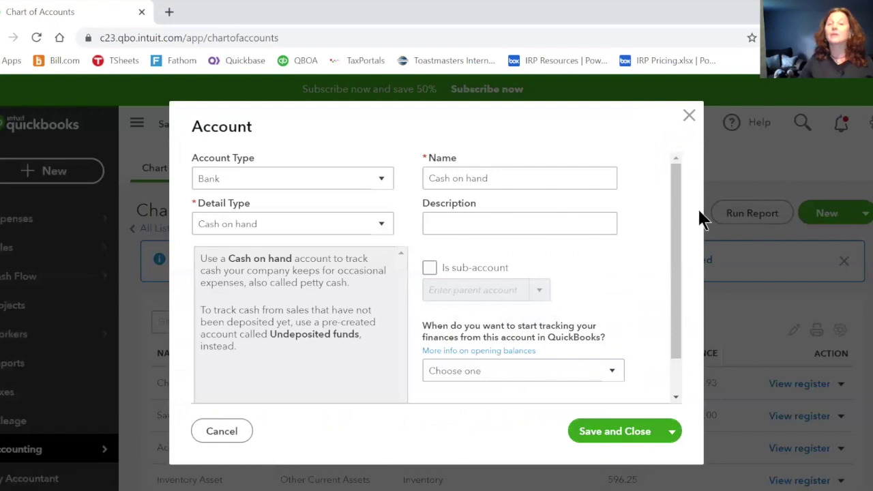
{"action": "left_click", "coordinate": [254, 180]}
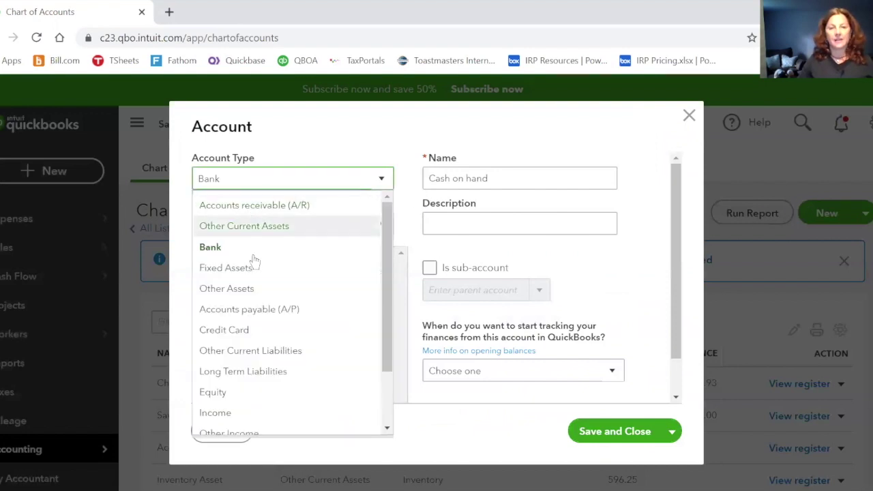
{"action": "left_click", "coordinate": [258, 374]}
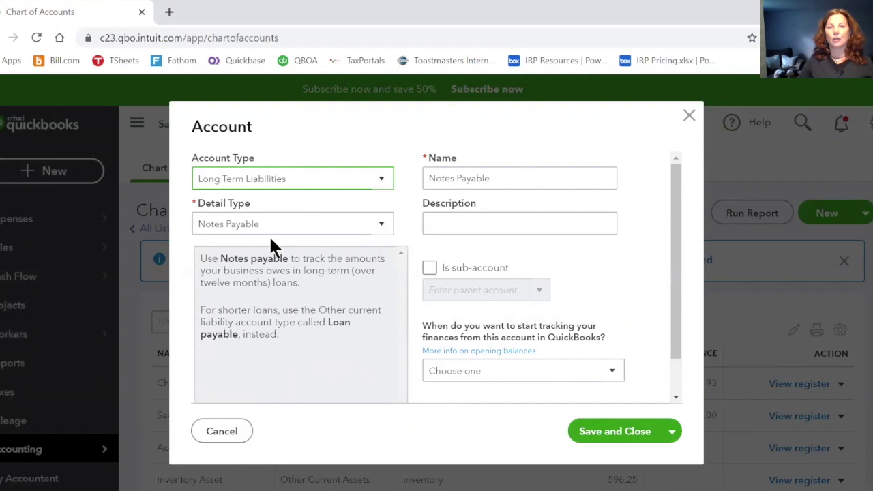
{"action": "left_click_drag", "start_coordinate": [510, 180], "coordinate": [397, 176]}
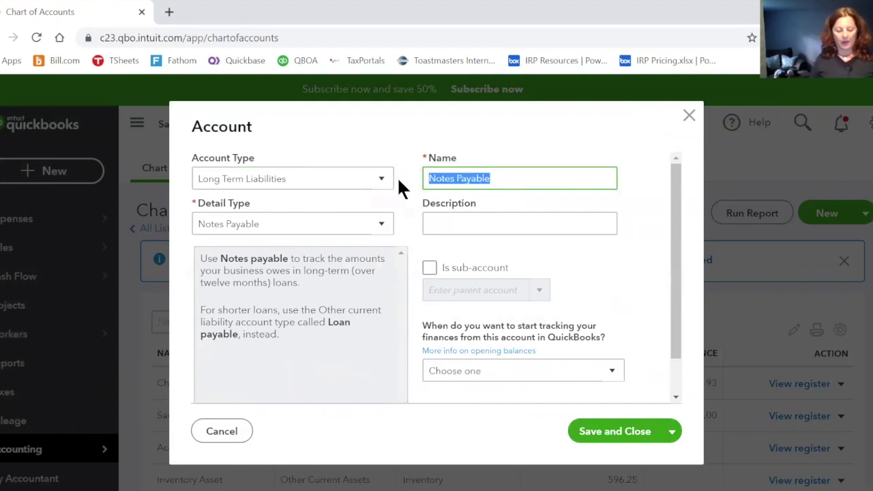
{"action": "type", "text": "SBA P"}
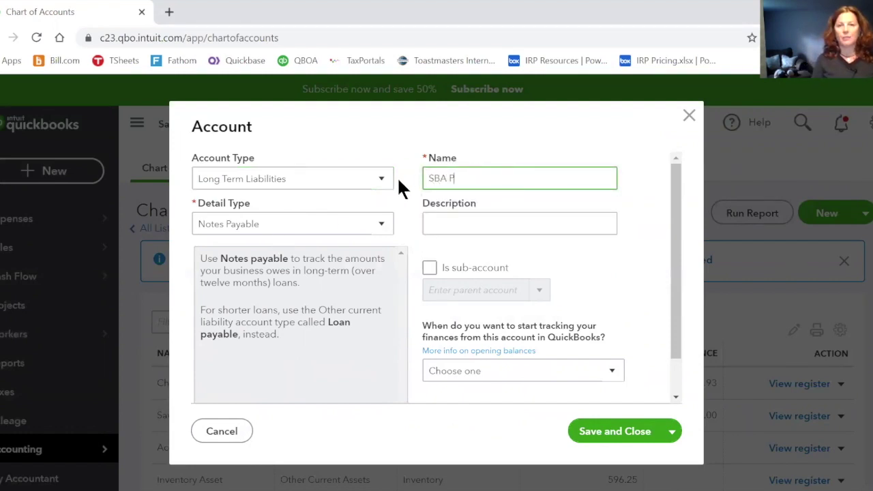
{"action": "type", "text": "PP Loan"}
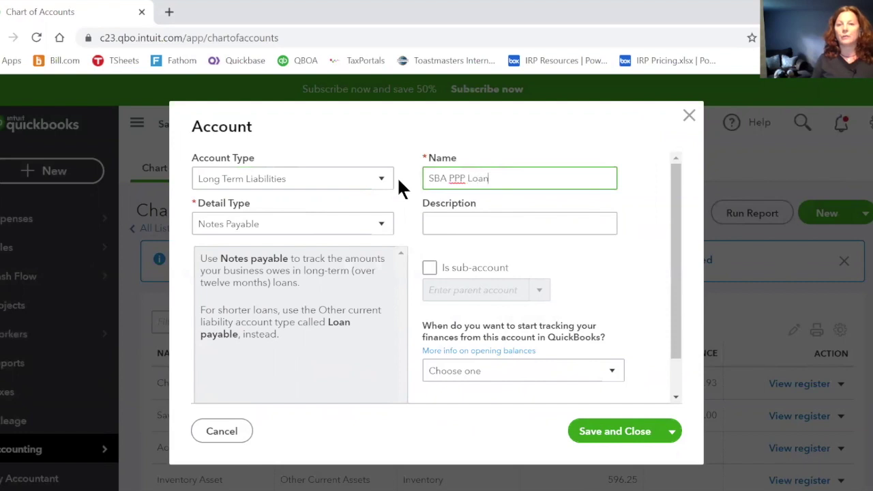
{"action": "left_click", "coordinate": [670, 435]}
{"action": "left_click", "coordinate": [614, 458]}
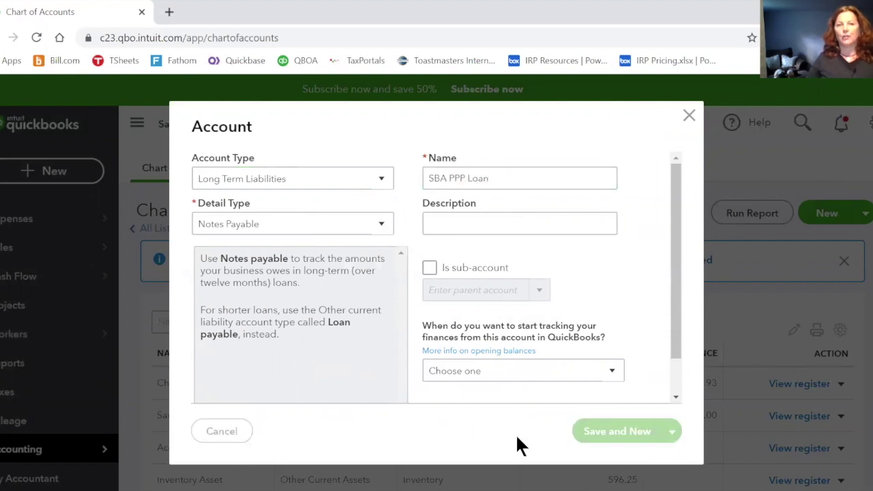
Step: Fill in a second account as Long Term Liabilities with detail type Notes Payable and the name SBA EID Advance
{"action": "left_click", "coordinate": [339, 179]}
{"action": "left_click", "coordinate": [251, 365]}
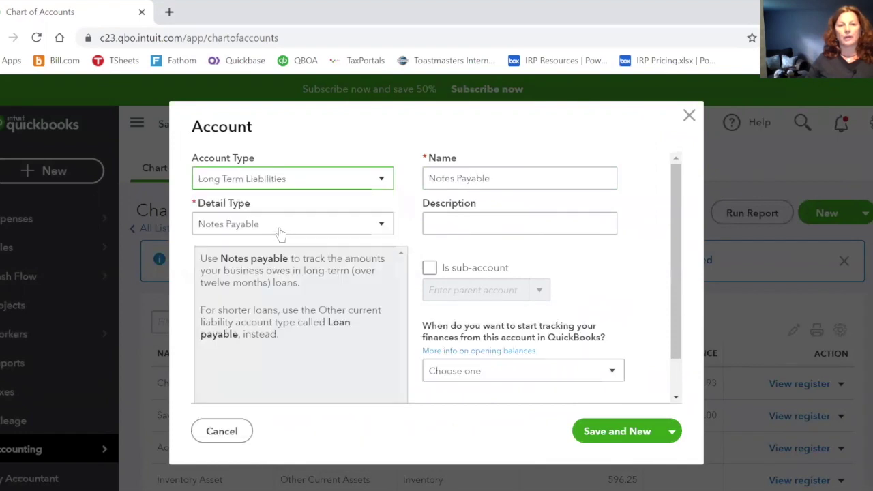
{"action": "left_click", "coordinate": [444, 180]}
{"action": "left_click_drag", "start_coordinate": [502, 178], "coordinate": [380, 179]}
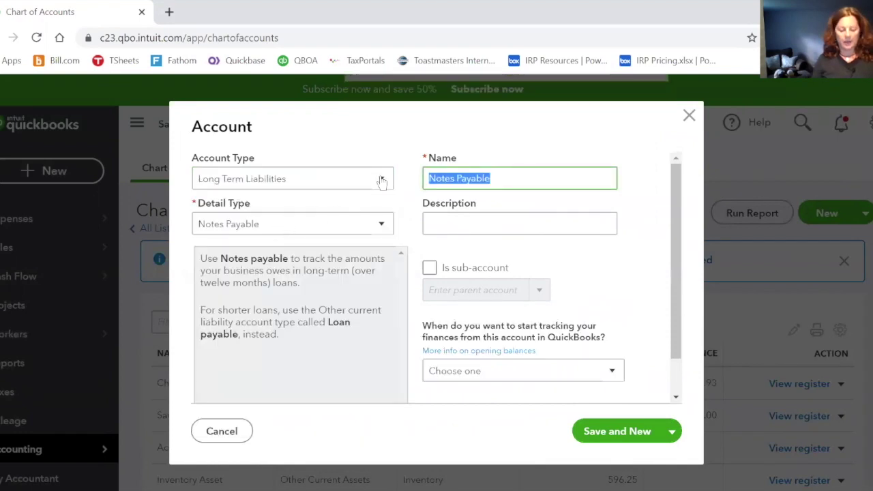
{"action": "type", "text": "SBA EID "}
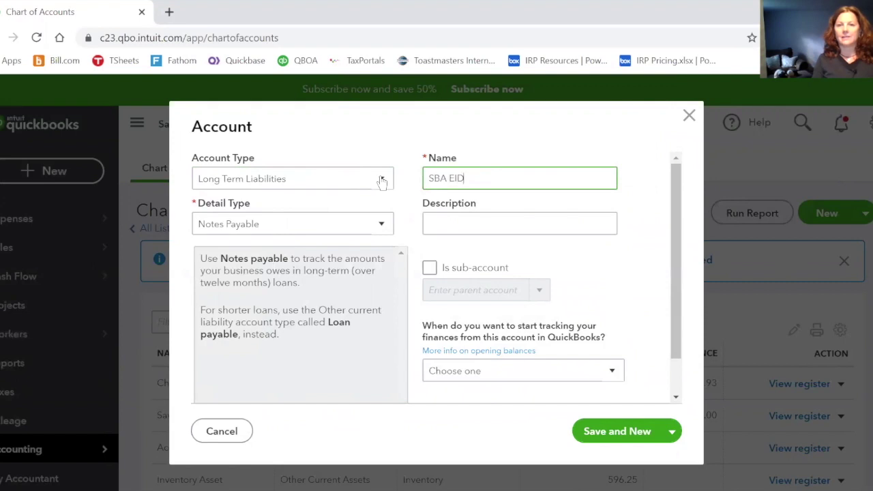
{"action": "type", "text": "L"}
{"action": "key", "text": "BackSpace"}
{"action": "type", "text": "L"}
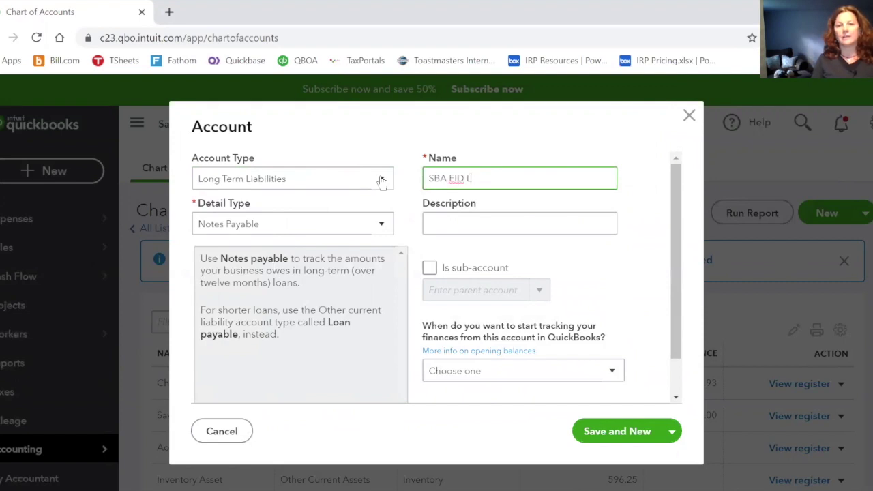
{"action": "key", "text": "BackSpace"}
{"action": "type", "text": "Advance"}
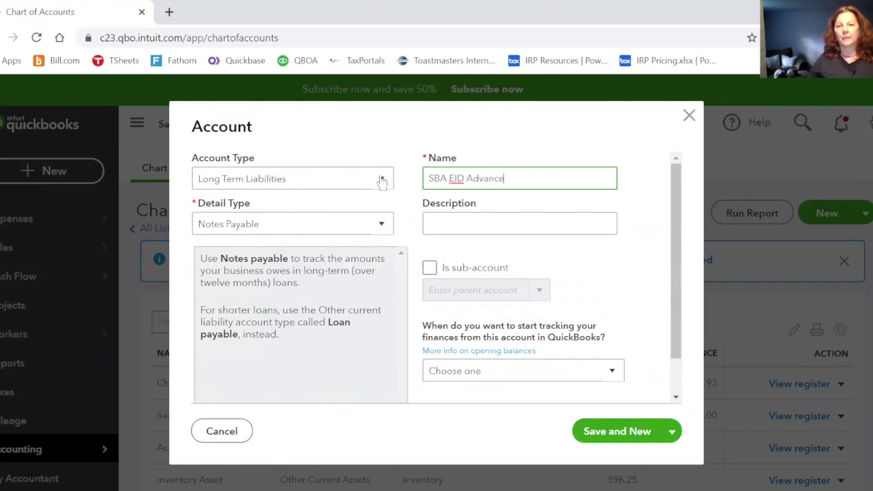
Step: Save the SBA EID Advance account, close the account form and locate both SBA accounts in the chart of accounts
{"action": "left_click", "coordinate": [609, 428]}
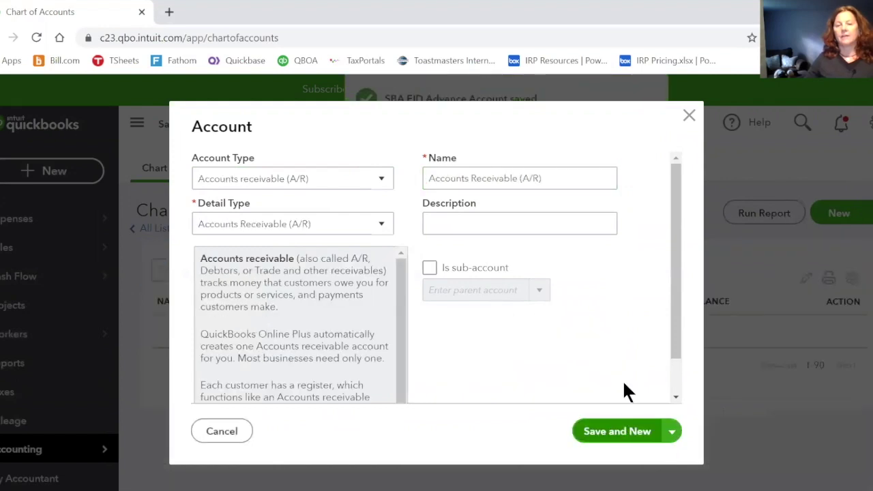
{"action": "left_click", "coordinate": [688, 116]}
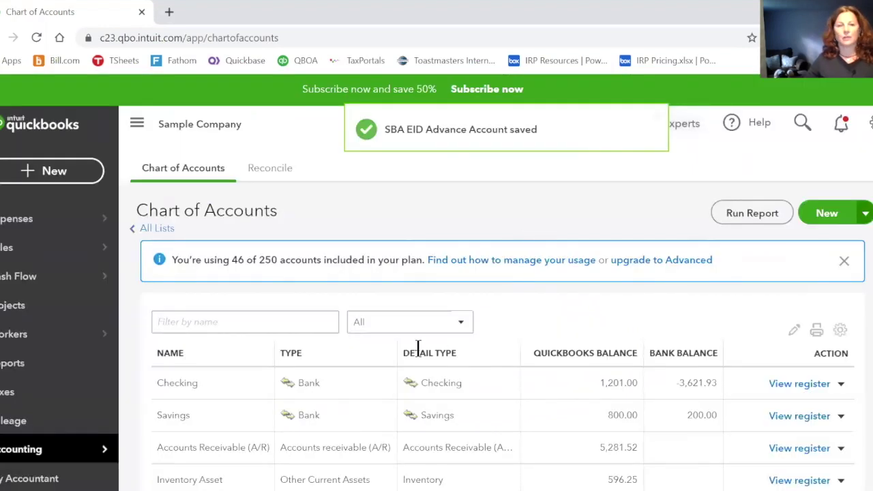
{"action": "scroll", "coordinate": [375, 352], "scroll_direction": "down", "scroll_amount": 6}
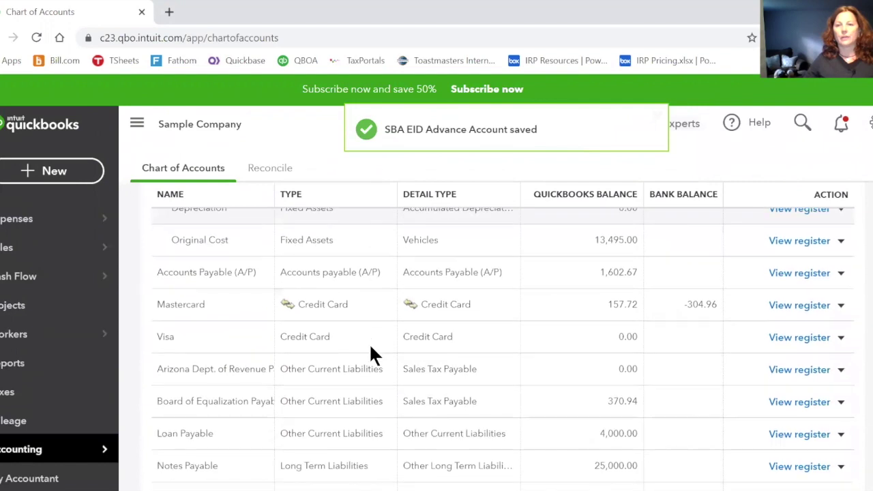
{"action": "scroll", "coordinate": [371, 347], "scroll_direction": "down", "scroll_amount": 3}
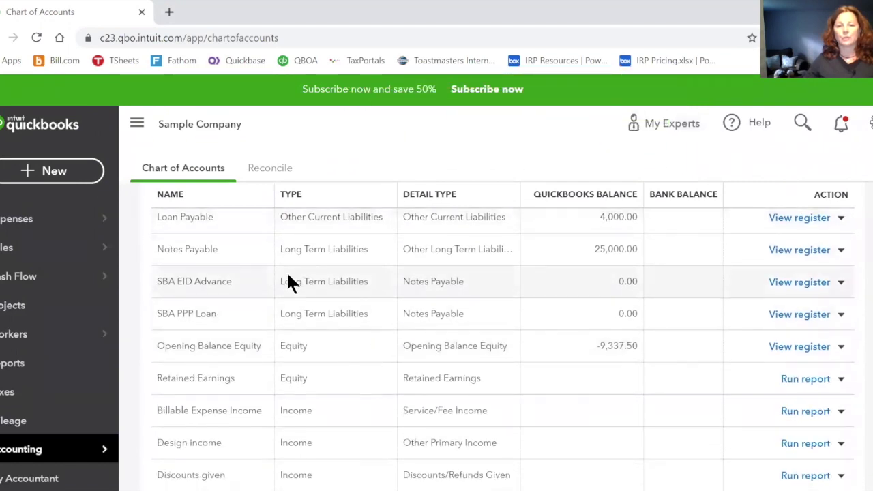